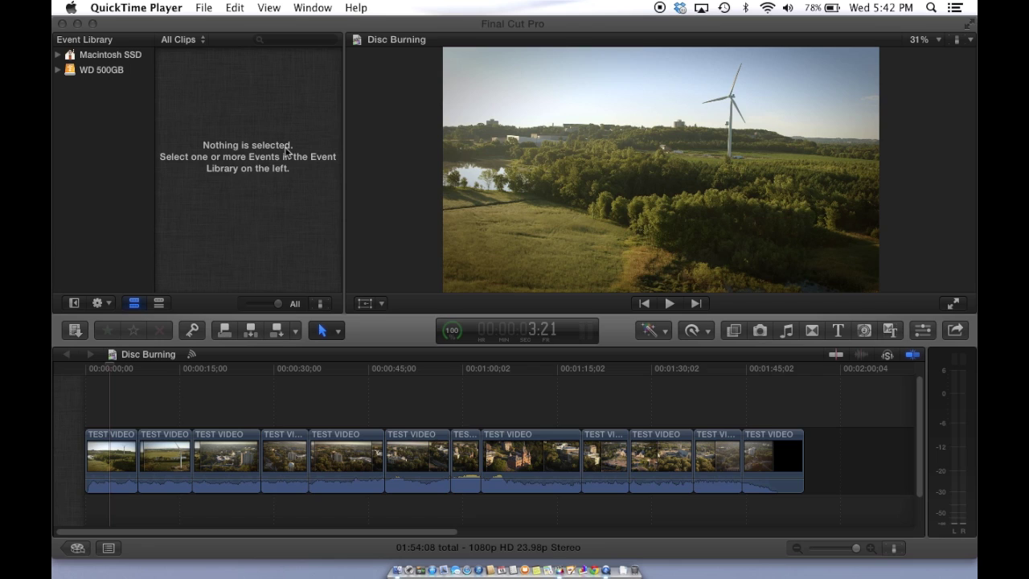
Step: Scrub the project timeline to preview its opening and the frame near 1:47
left_click(158, 374)
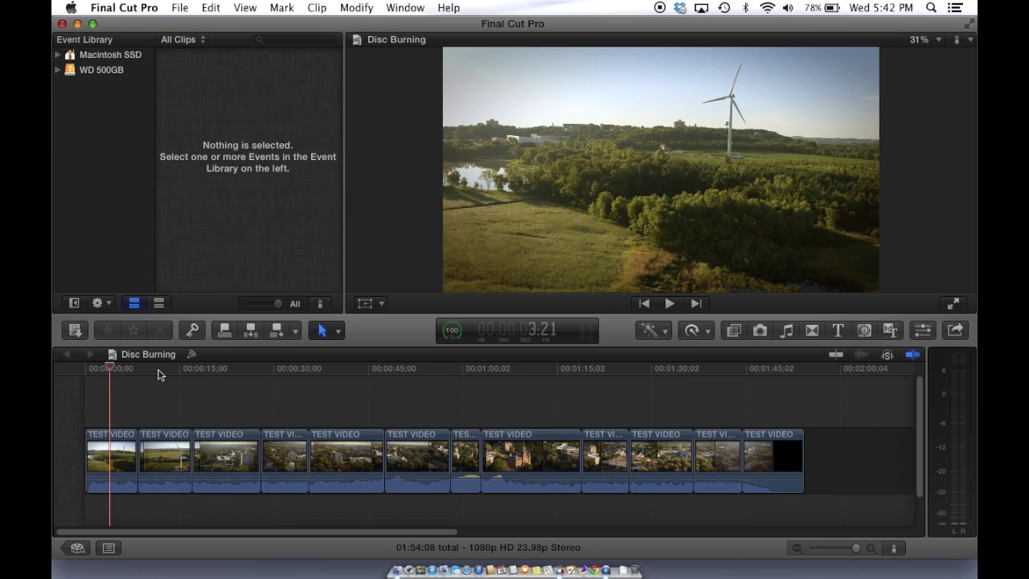
mouse_move(159, 374)
left_mouse_down()
mouse_move(610, 385)
mouse_move(758, 375)
mouse_move(158, 390)
left_mouse_up()
left_click(761, 370)
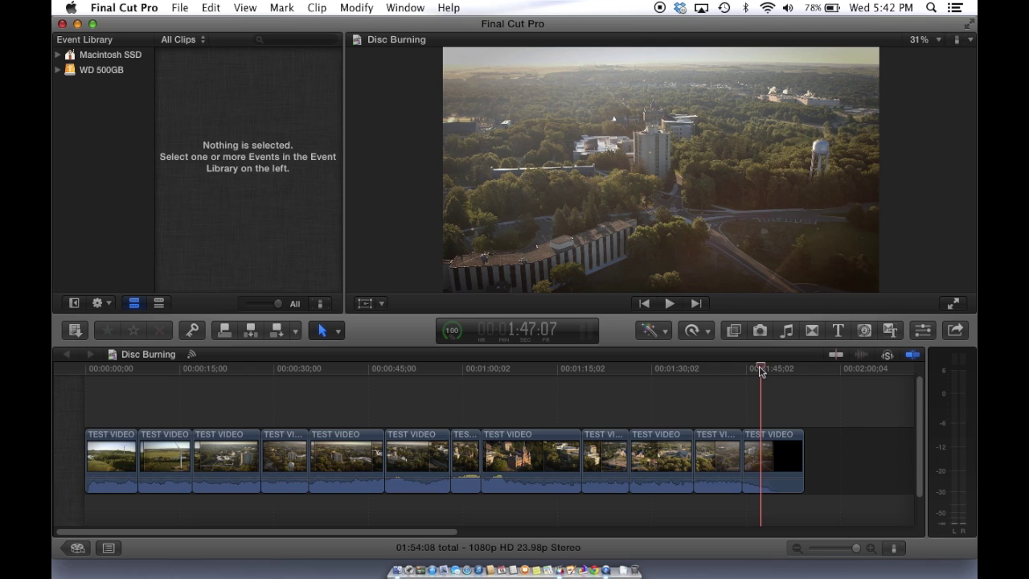
Step: Choose the DVD share destination, retitle the disc 'Aerials' and clear the description
left_click(953, 331)
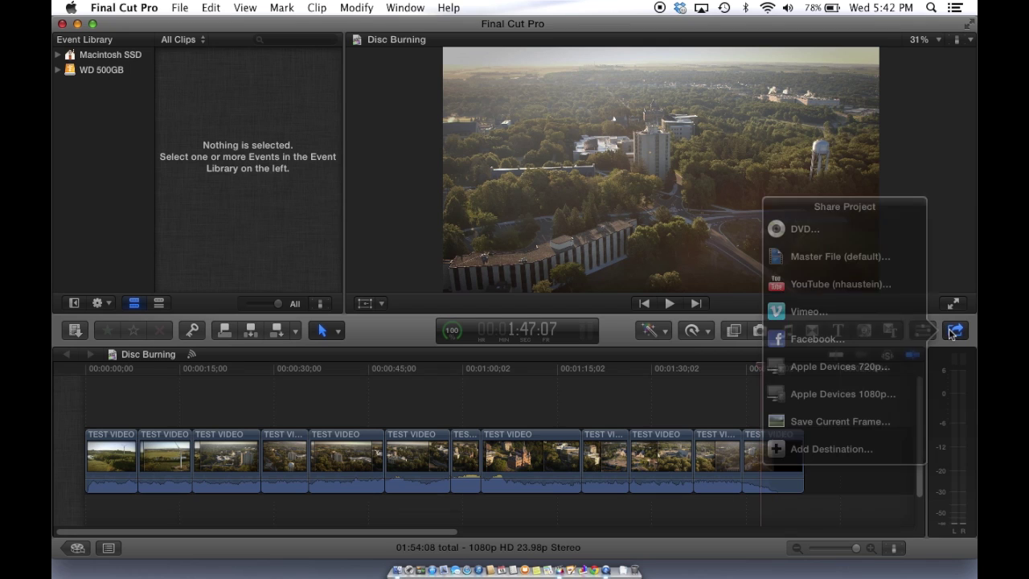
left_click(872, 231)
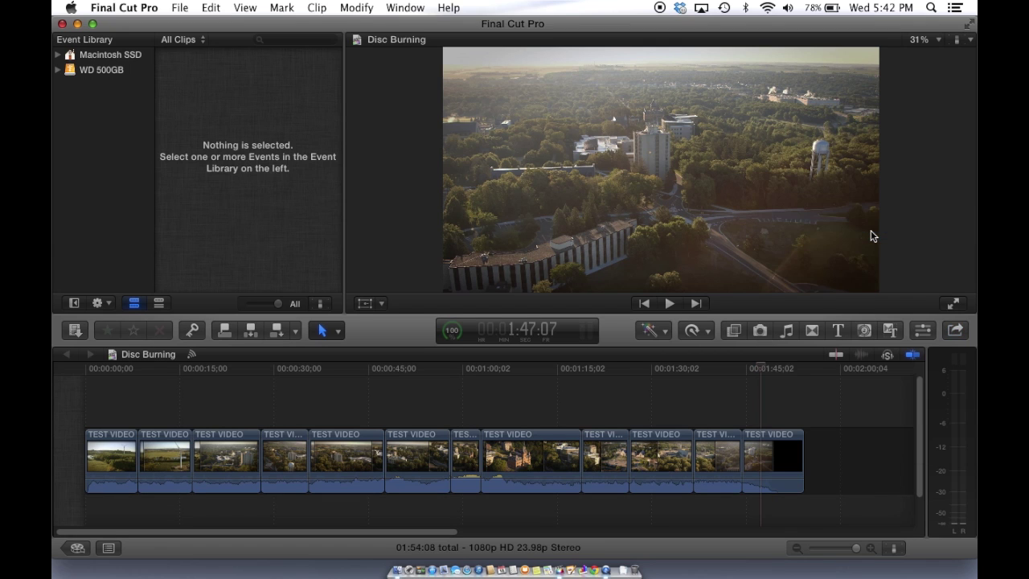
left_click(561, 138)
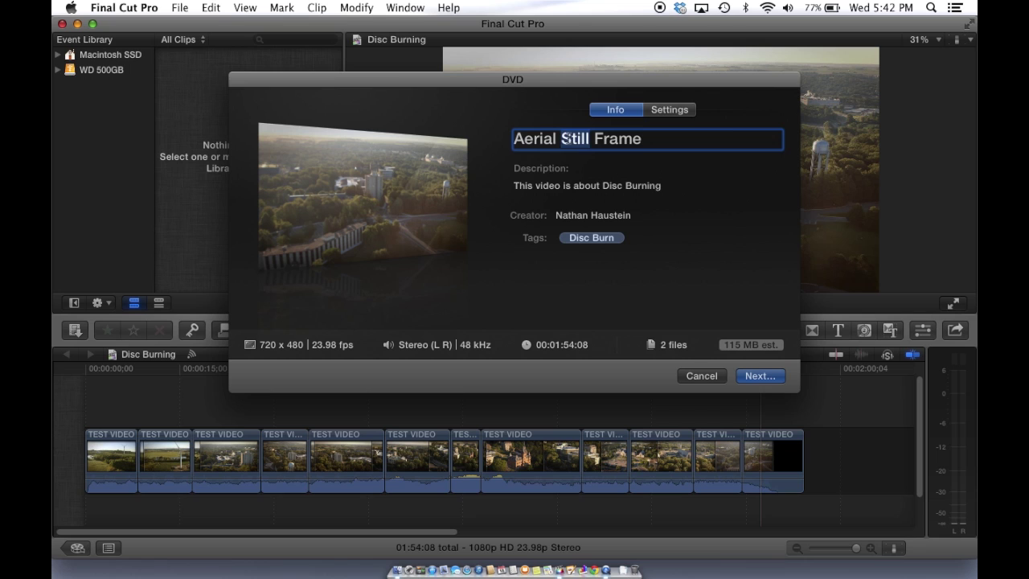
left_click_drag(558, 139, 726, 150)
type("s")
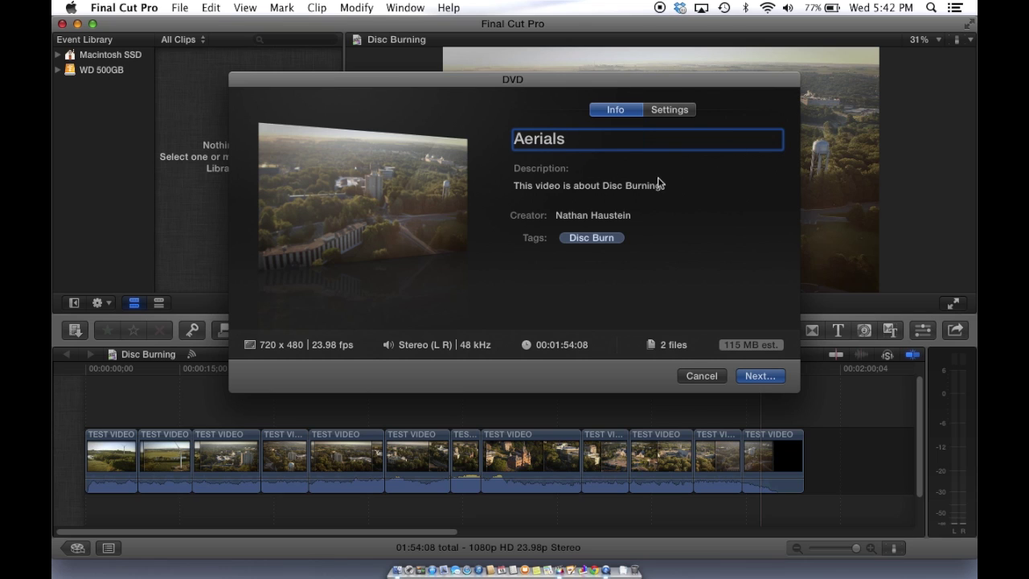
key("Tab")
key("BackSpace")
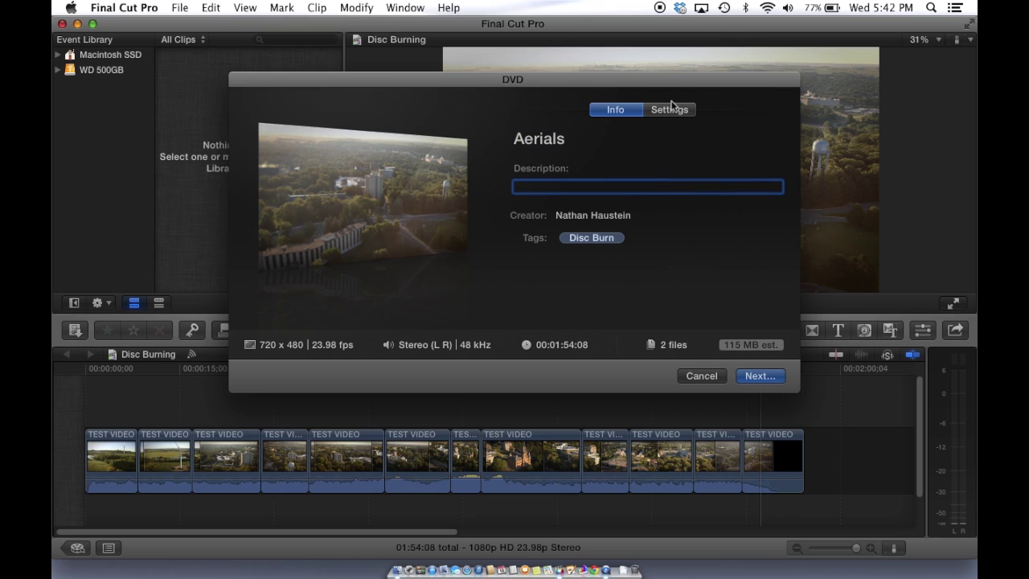
Step: In DVD settings, try the MATSHITA drive, then set output to Hard Drive with Automatic layers
left_click(668, 112)
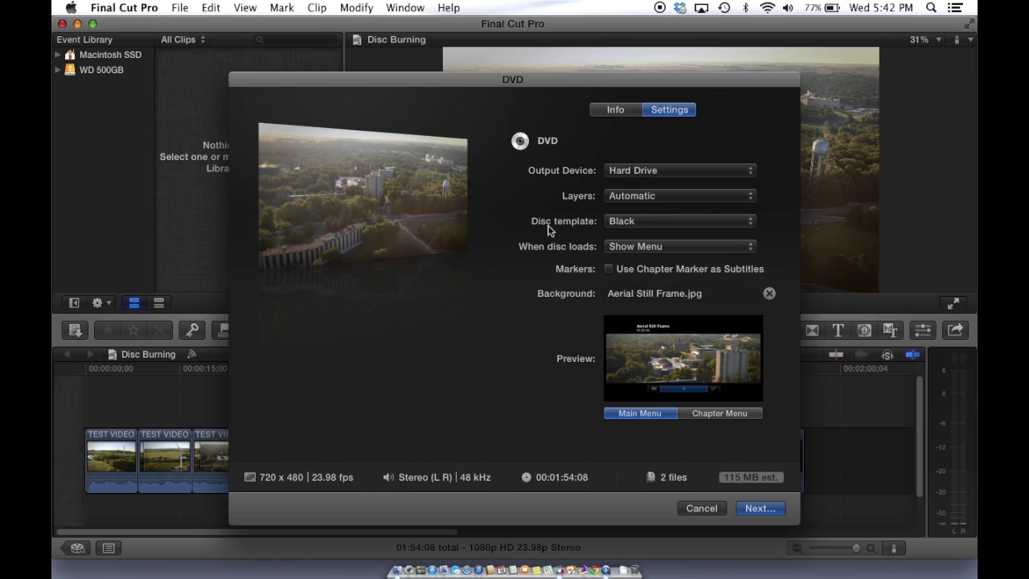
left_click(625, 170)
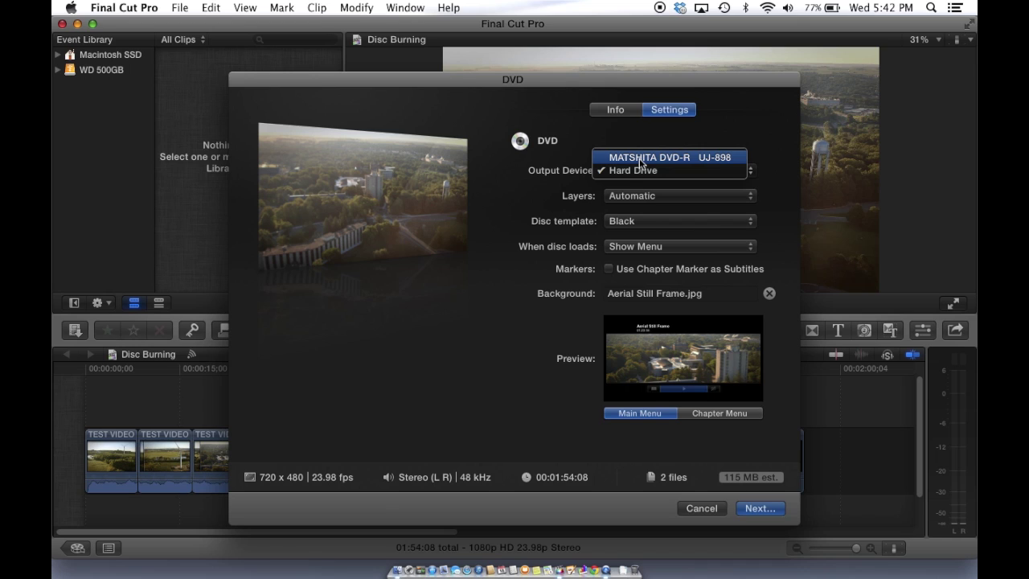
left_click(641, 158)
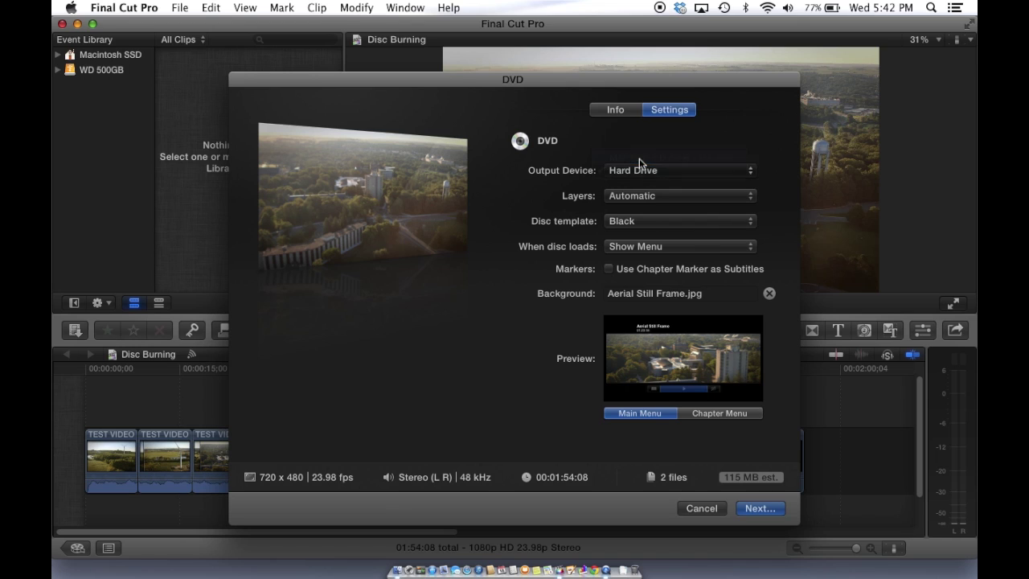
left_click(657, 172)
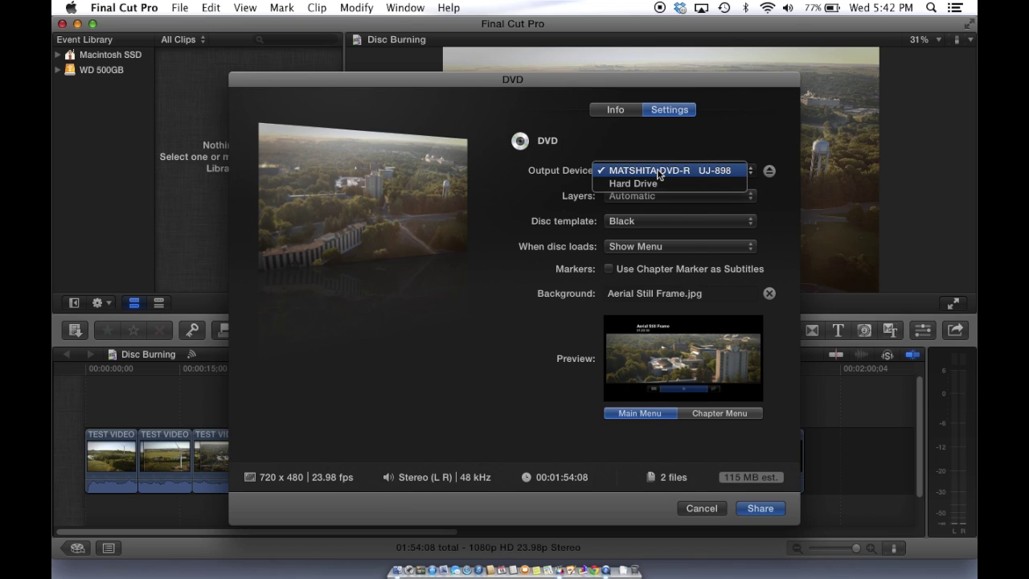
left_click(648, 183)
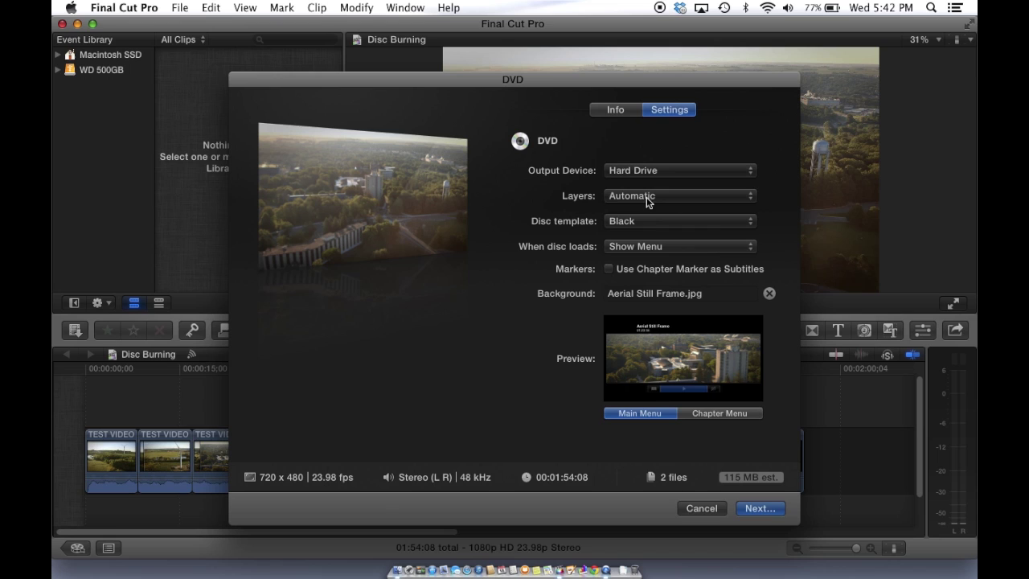
left_click(651, 198)
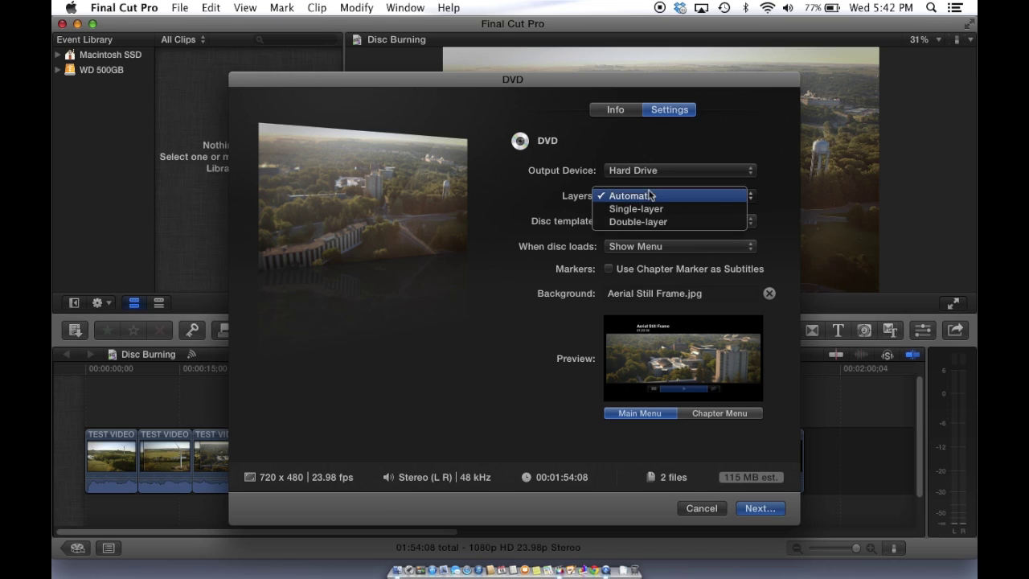
left_click(552, 198)
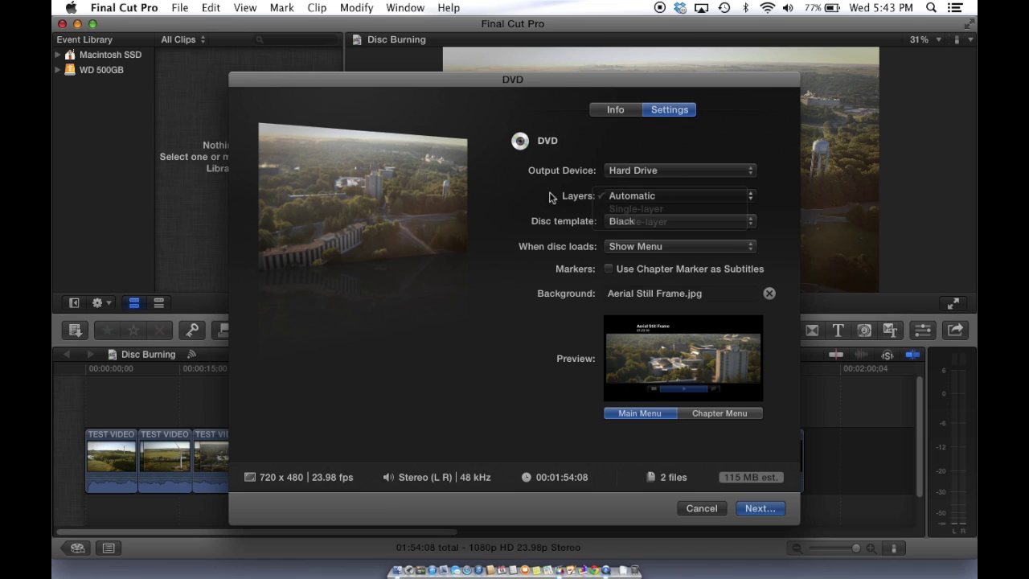
Step: Try the White template, return to Black, and keep Show Menu when the disc loads
left_click(641, 223)
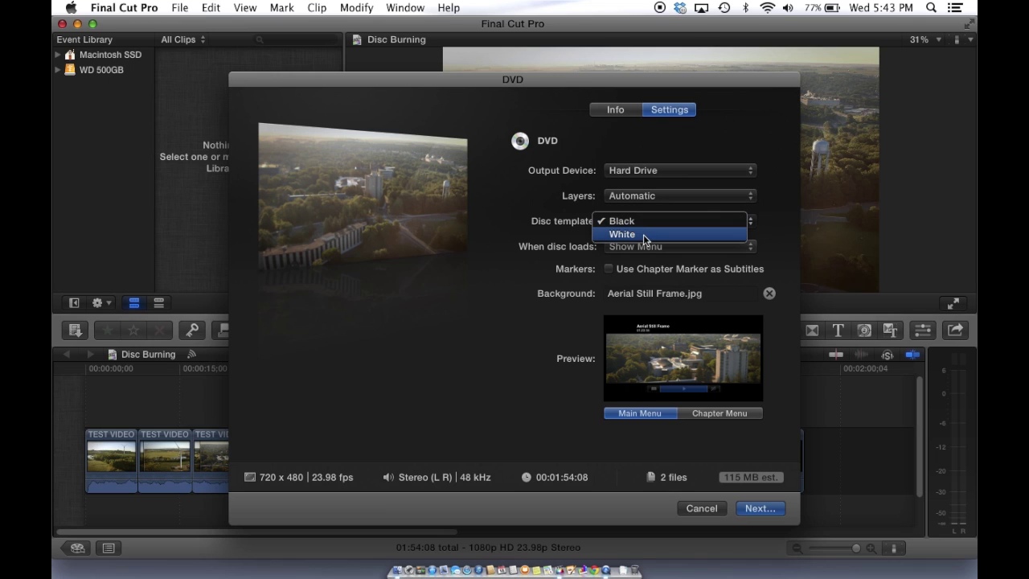
left_click(643, 234)
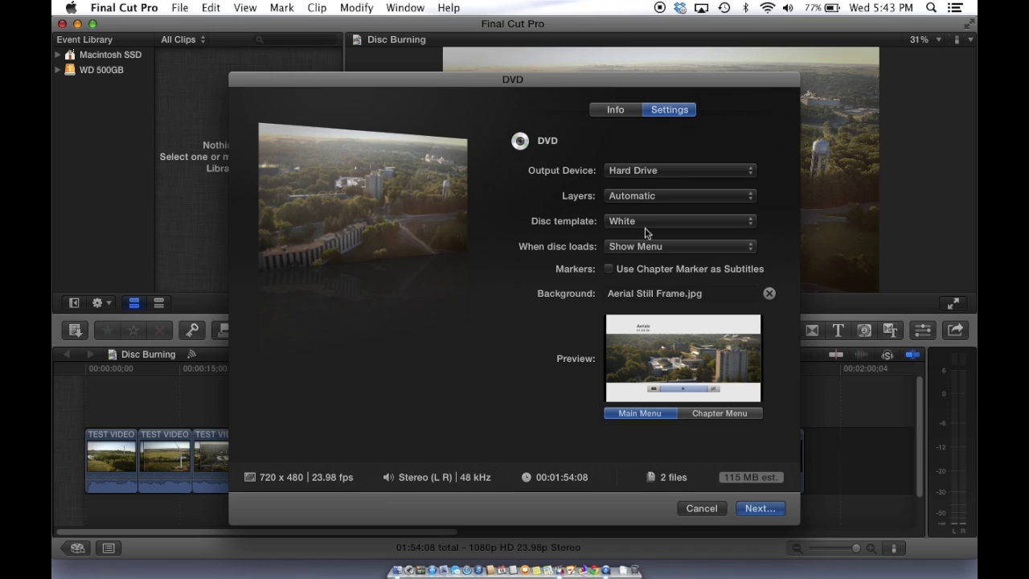
left_click(645, 228)
left_click(648, 212)
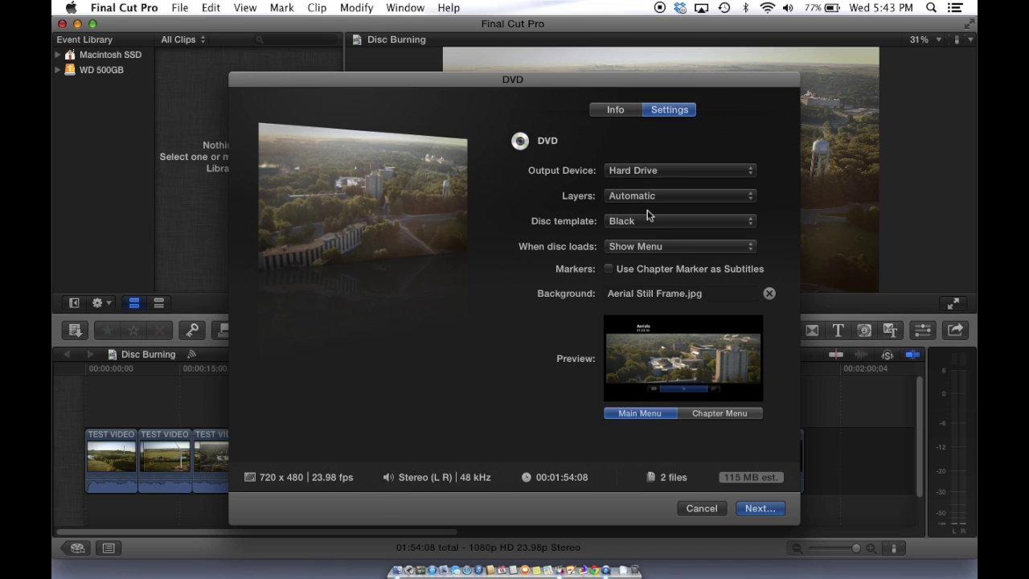
left_click(654, 250)
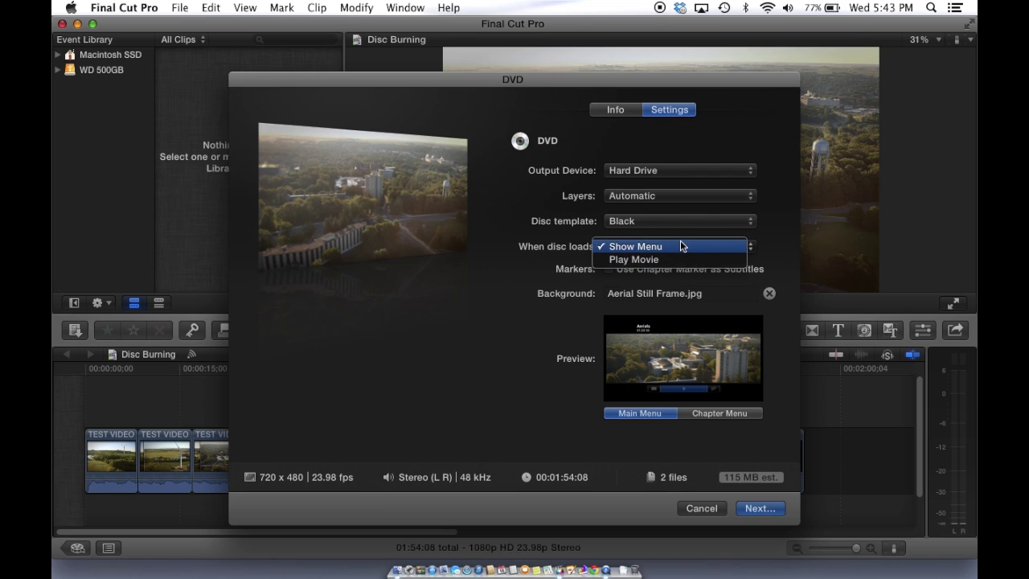
left_click(502, 243)
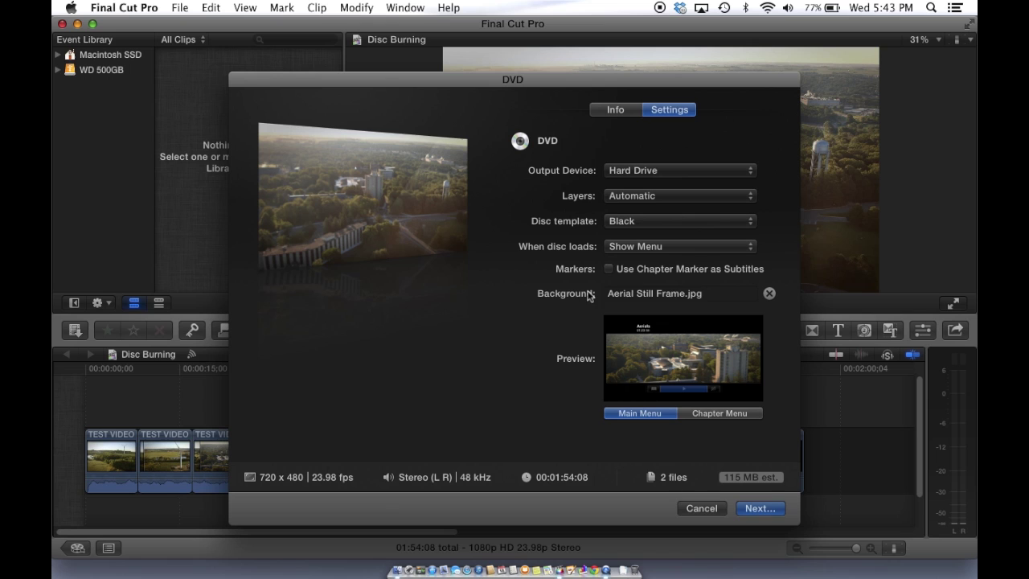
Step: Replace the menu background with Desktop's Aerial Still Frame.jpg and preview the chapter and main menus
left_click(769, 293)
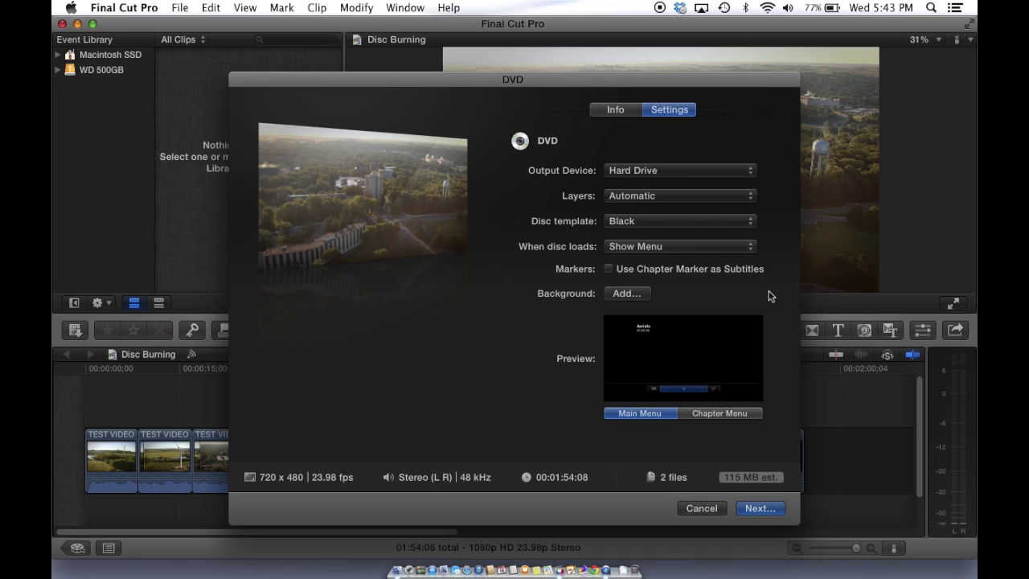
left_click(618, 295)
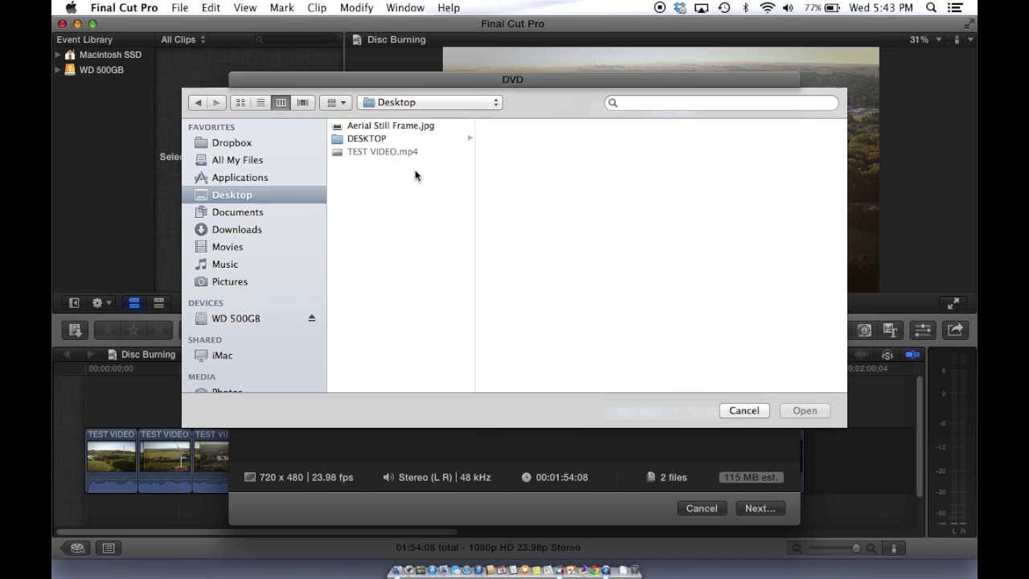
left_click(406, 127)
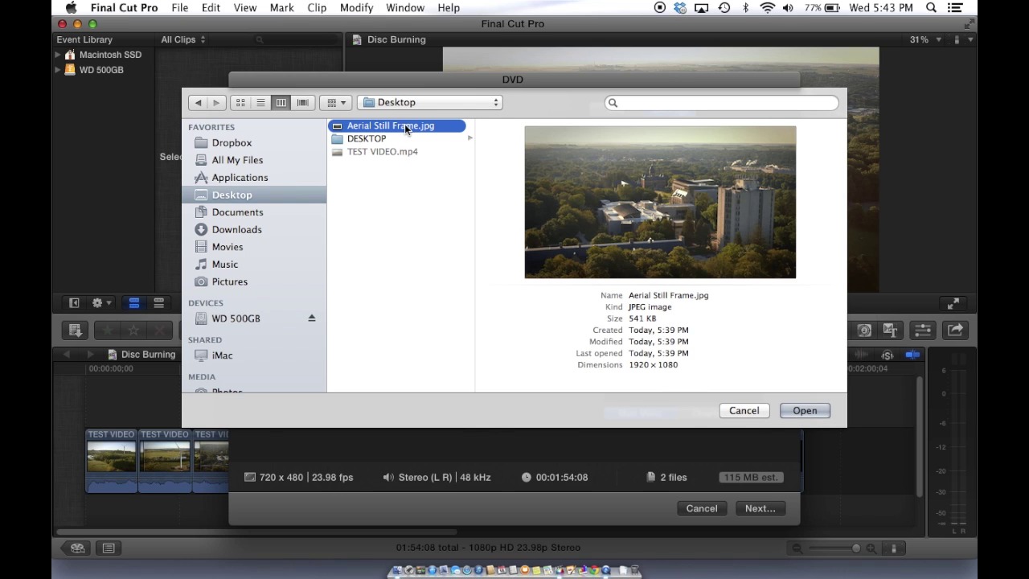
double_click(406, 127)
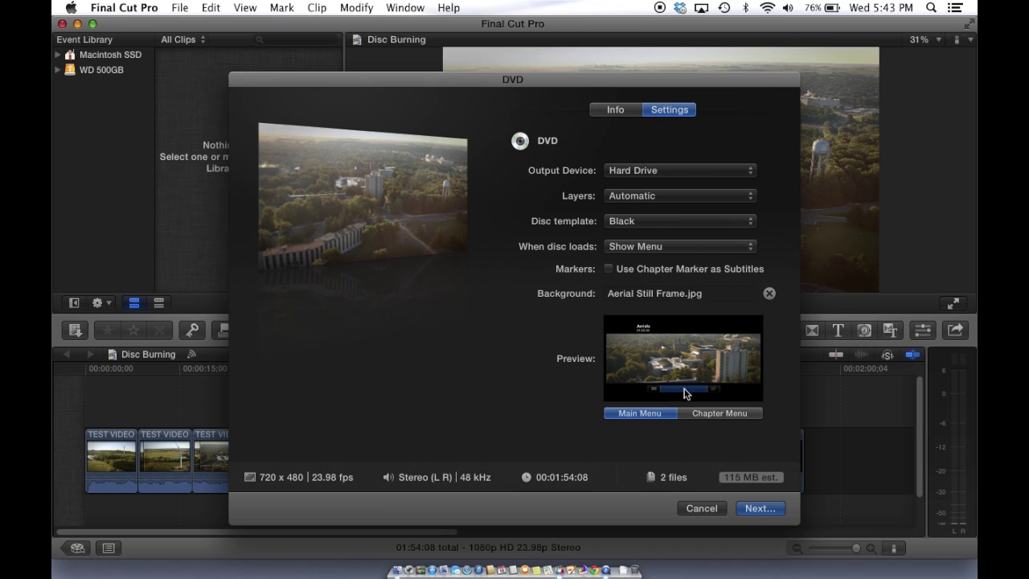
left_click(721, 415)
left_click(645, 416)
Step: Save the disc image to the Desktop under the name Aerials_DVD
left_click(758, 508)
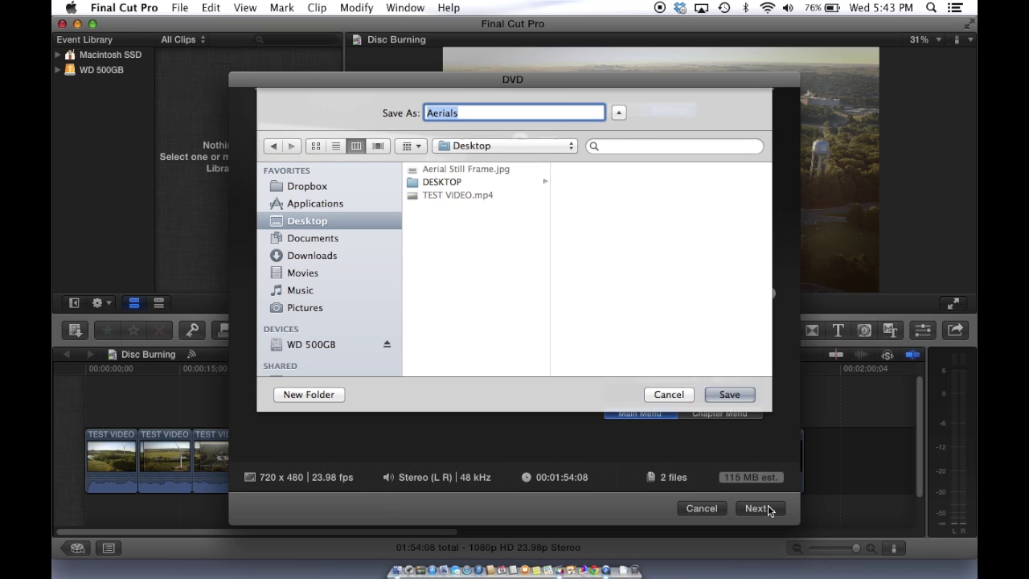
left_click(483, 113)
type("_DVD_")
key("BackSpace")
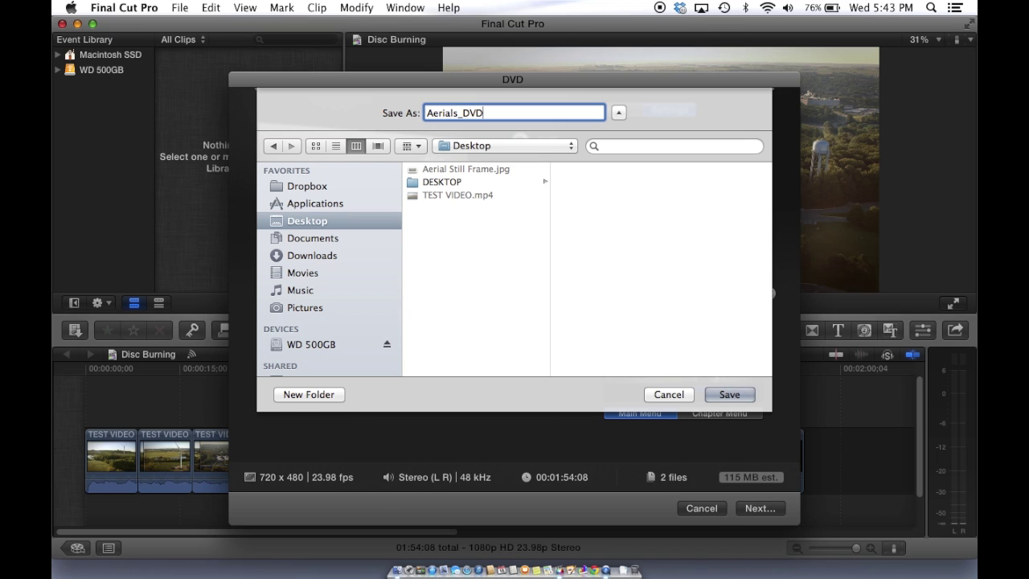
key("Return")
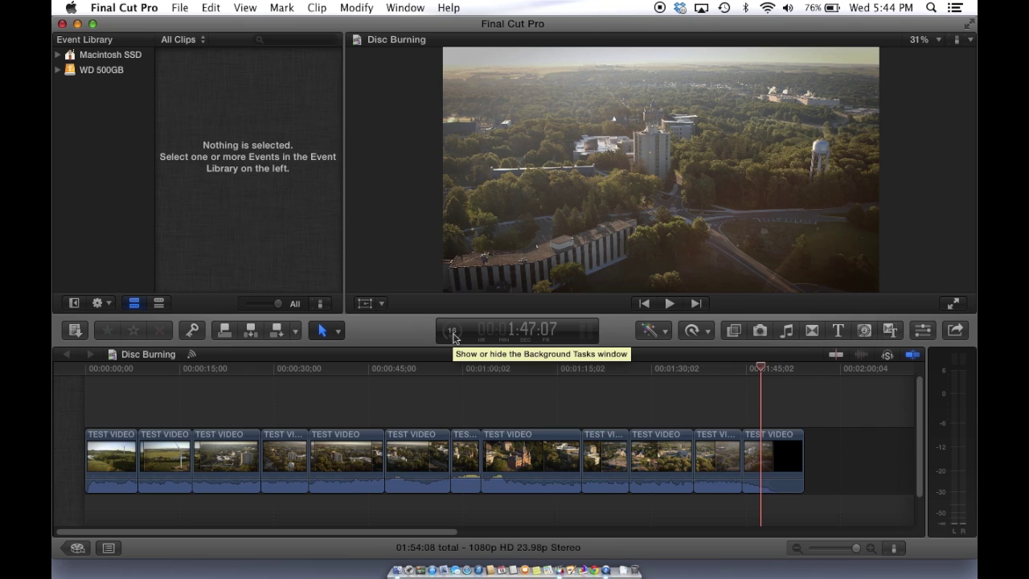
Step: Watch the Aerials_DVD sharing task in Background Tasks until it finishes, then close the view
left_click(453, 331)
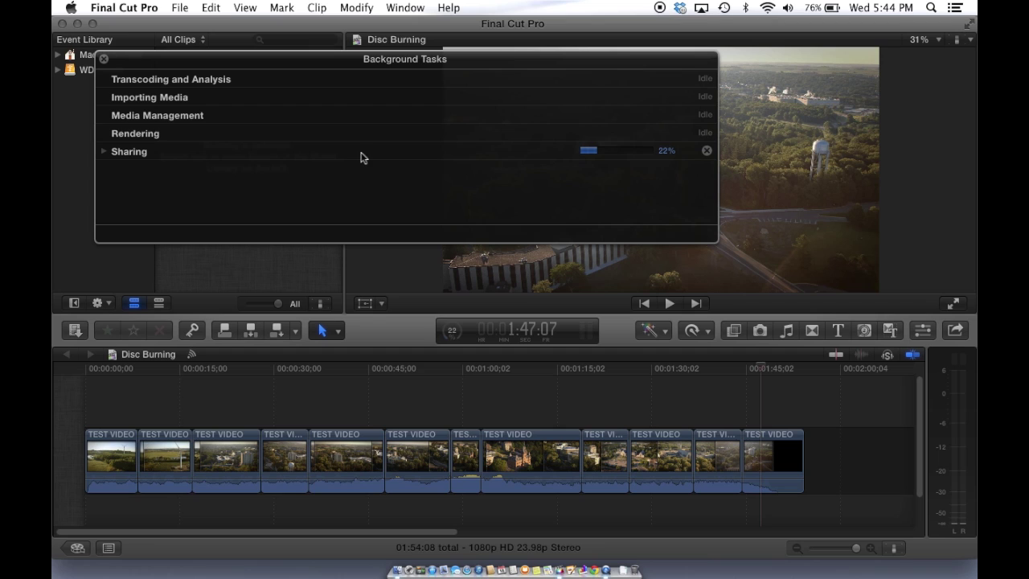
left_click(103, 151)
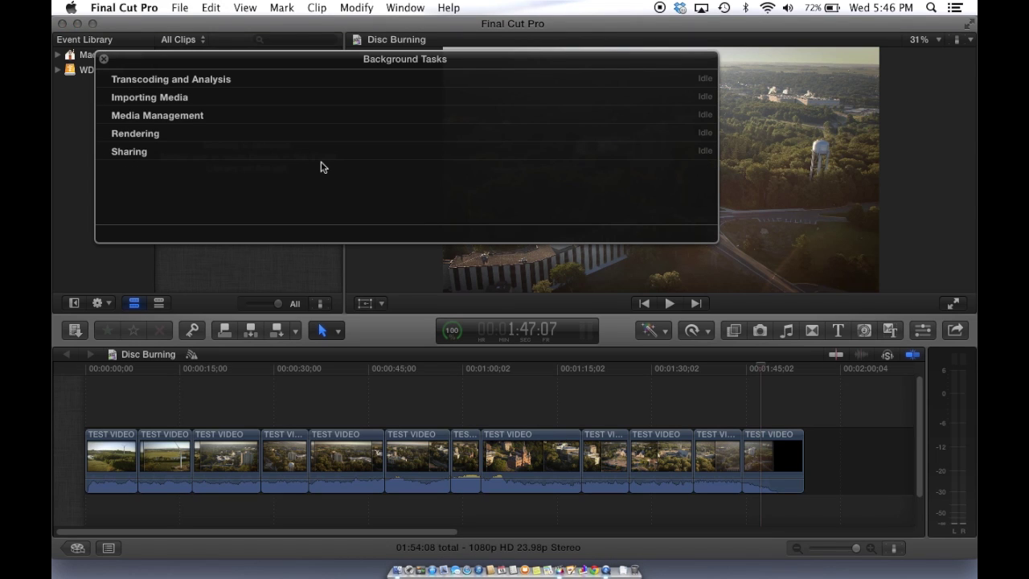
left_click(104, 60)
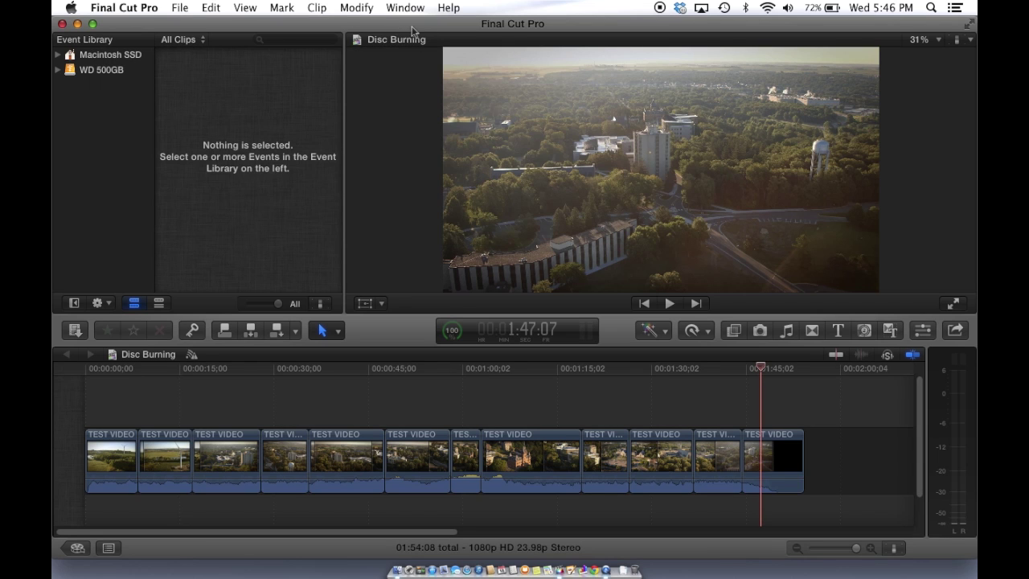
Step: Hide Final Cut Pro and move the Aerials_DVD.img icon to the desktop's upper left
left_click(77, 24)
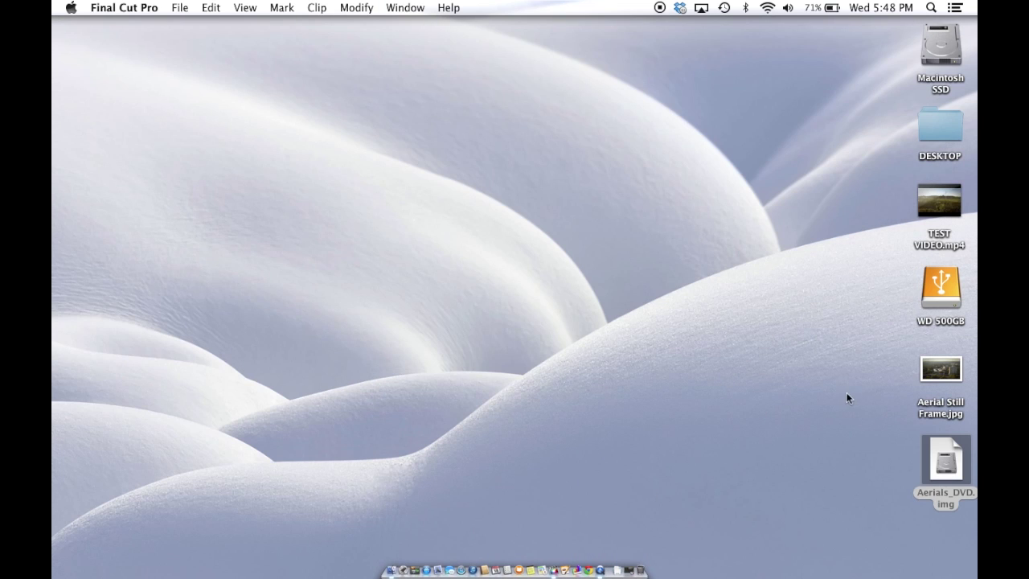
left_click_drag(944, 458, 496, 106)
left_click(541, 137)
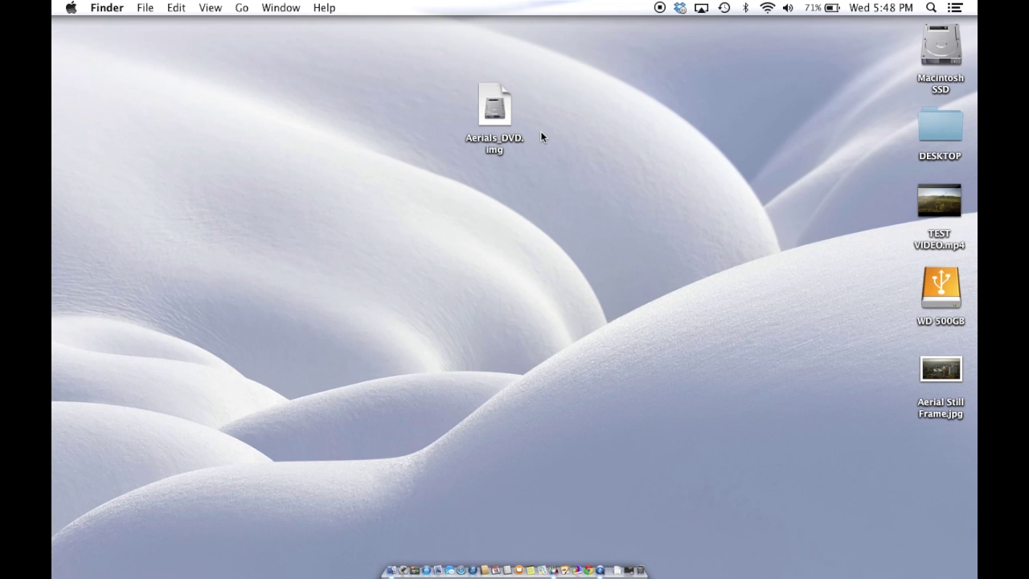
left_click_drag(498, 108, 255, 163)
left_click(520, 333)
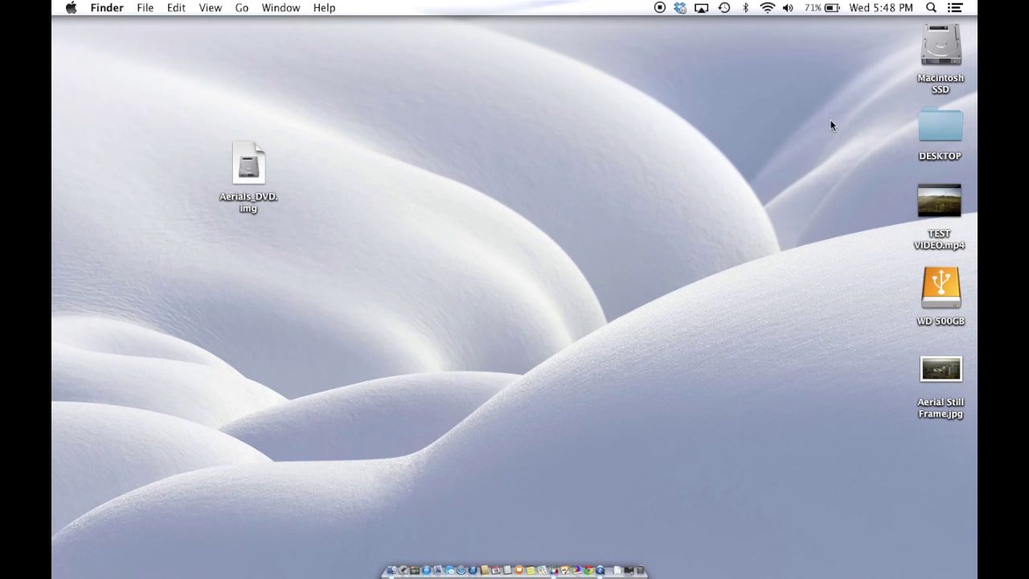
Step: Launch Disk Utility by searching 'disk' in Spotlight
left_click(931, 7)
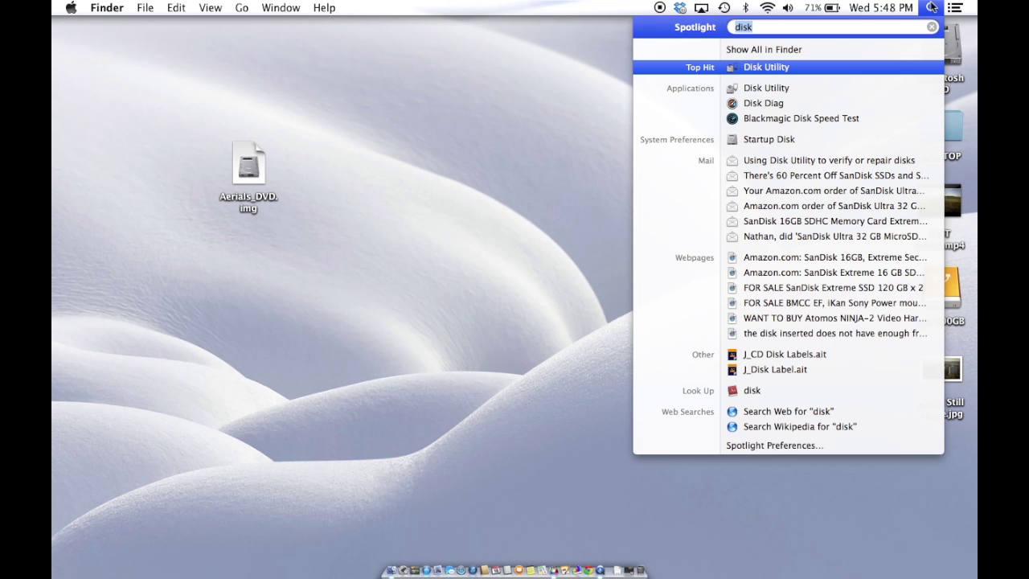
type("disk")
key("Return")
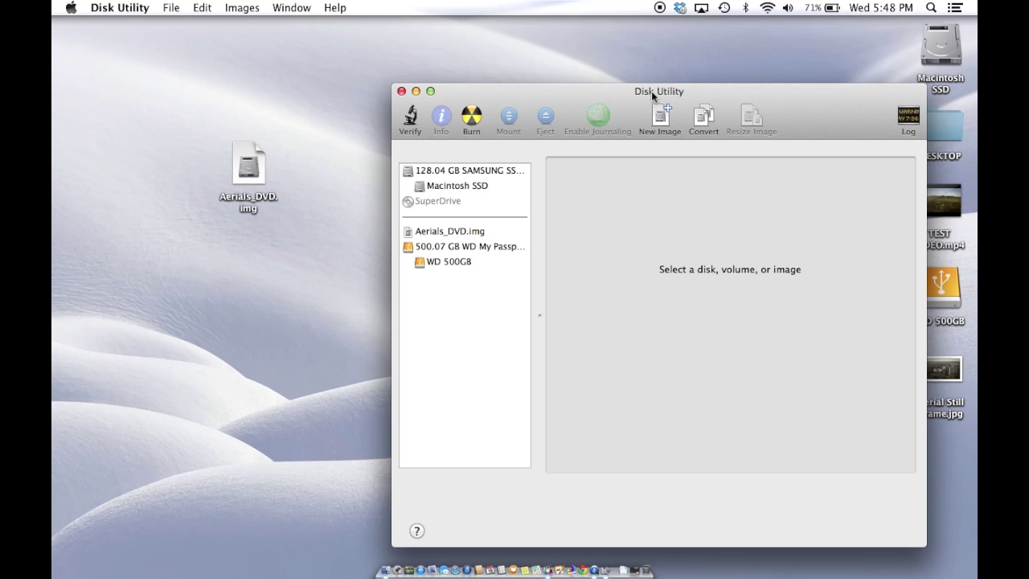
Step: Remove Aerials_DVD.img from Disk Utility's list, drag it back from the desktop, and select it
left_click_drag(593, 91, 569, 56)
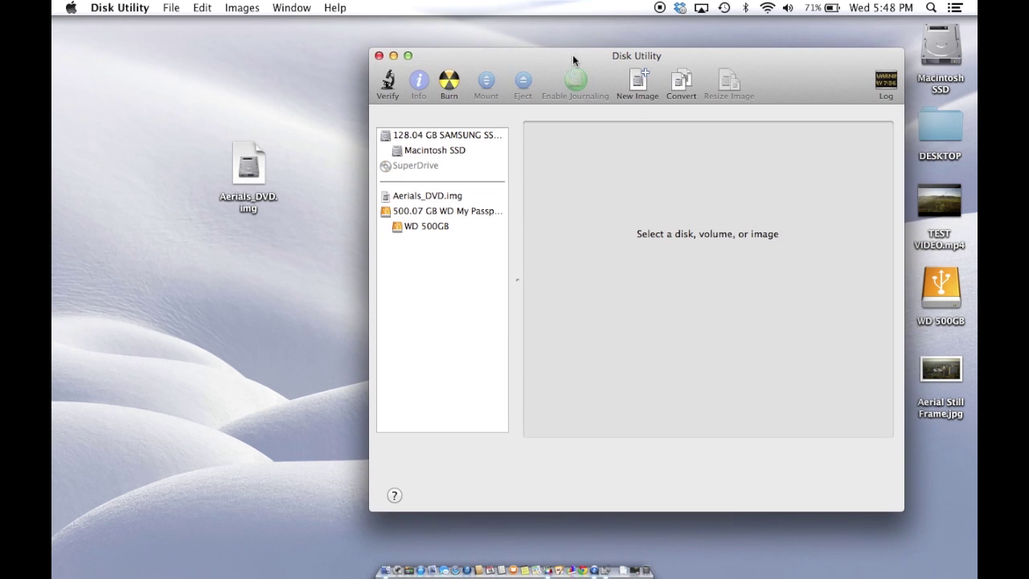
left_click(418, 195)
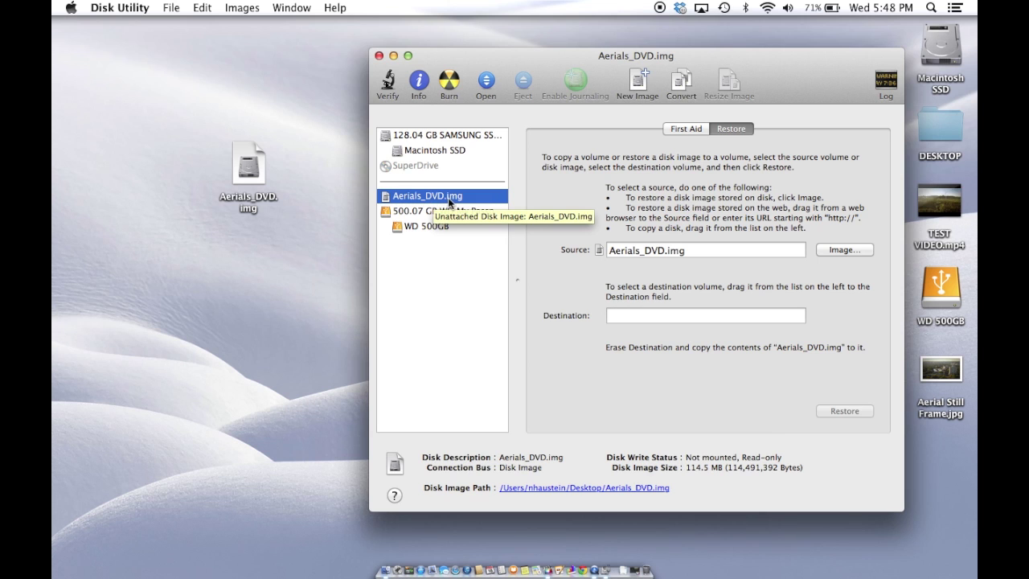
key("Delete")
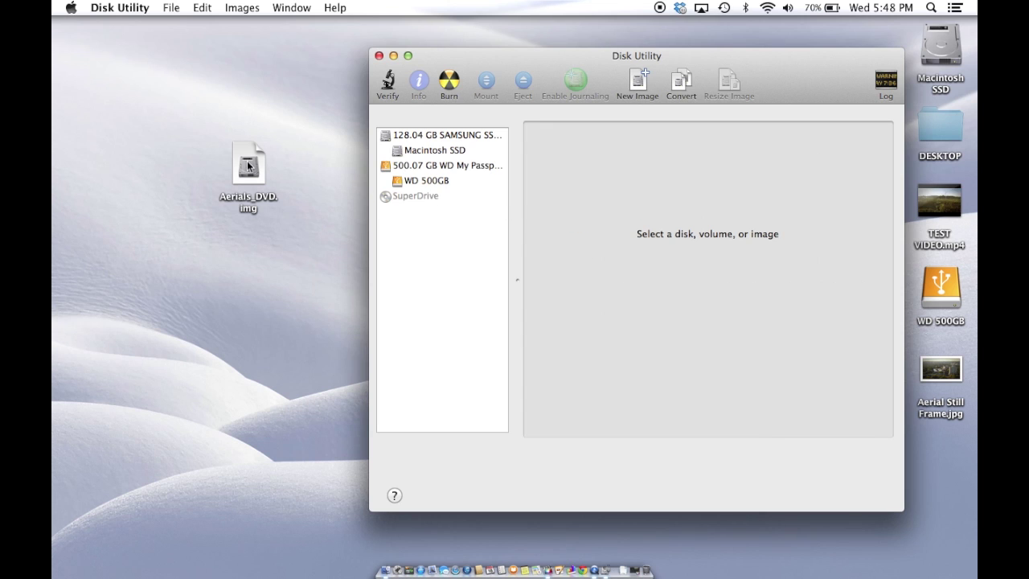
left_click_drag(254, 164, 432, 239)
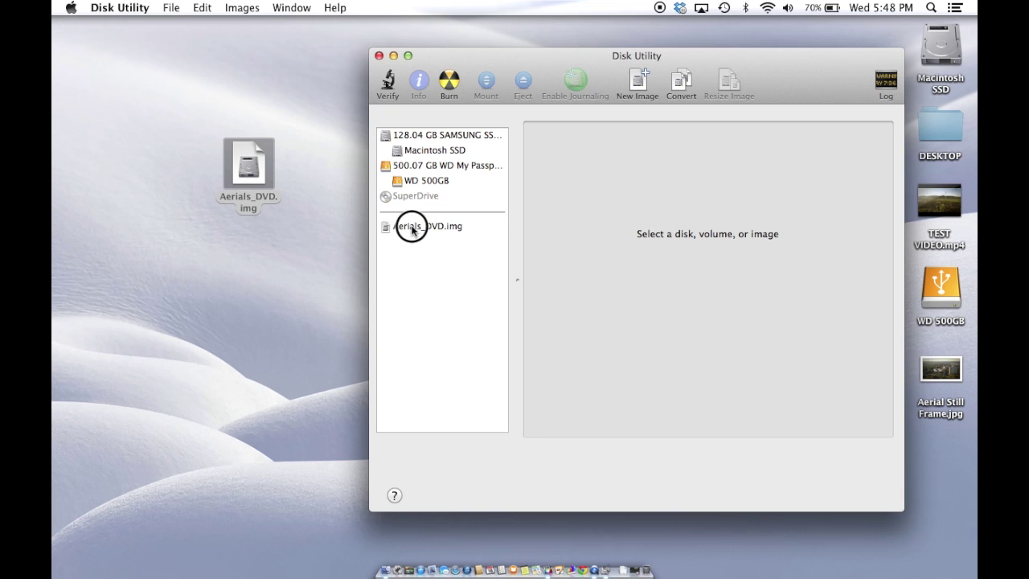
left_click(412, 229)
Step: Burn Aerials_DVD.img at Maximum Possible (8x) speed with verification and eject enabled
left_click(448, 80)
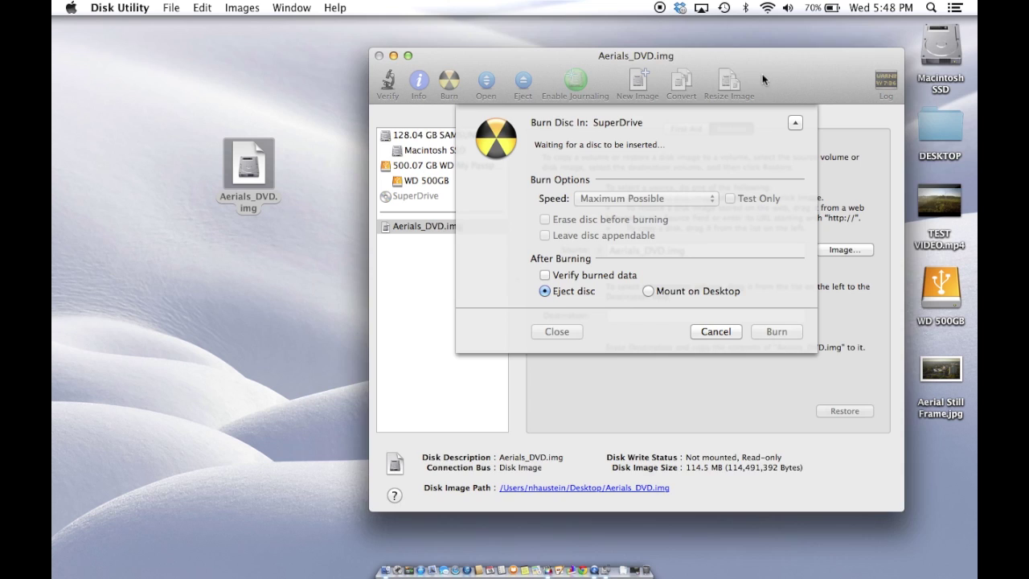
left_click_drag(762, 79, 718, 36)
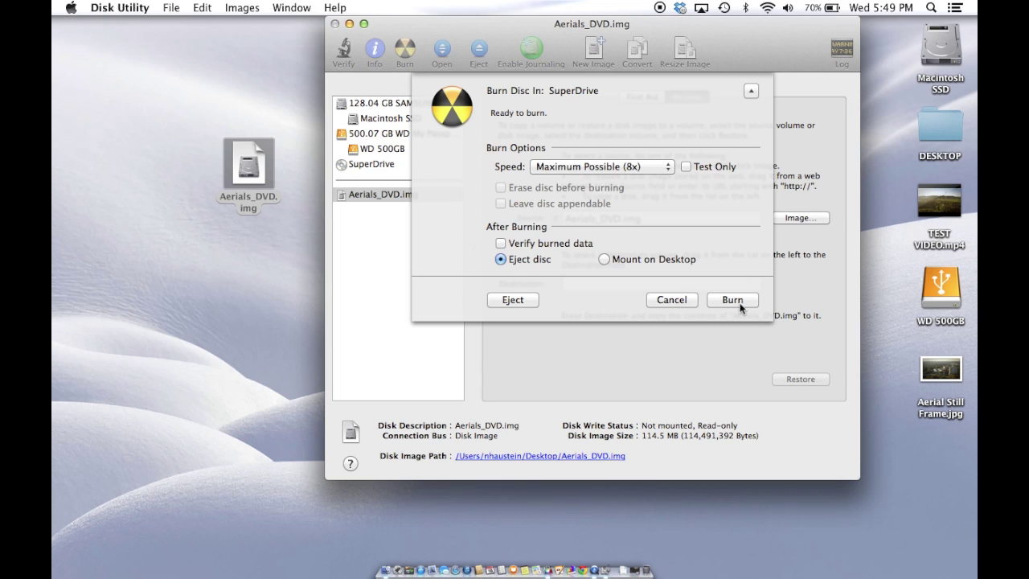
left_click(592, 167)
left_click(609, 148)
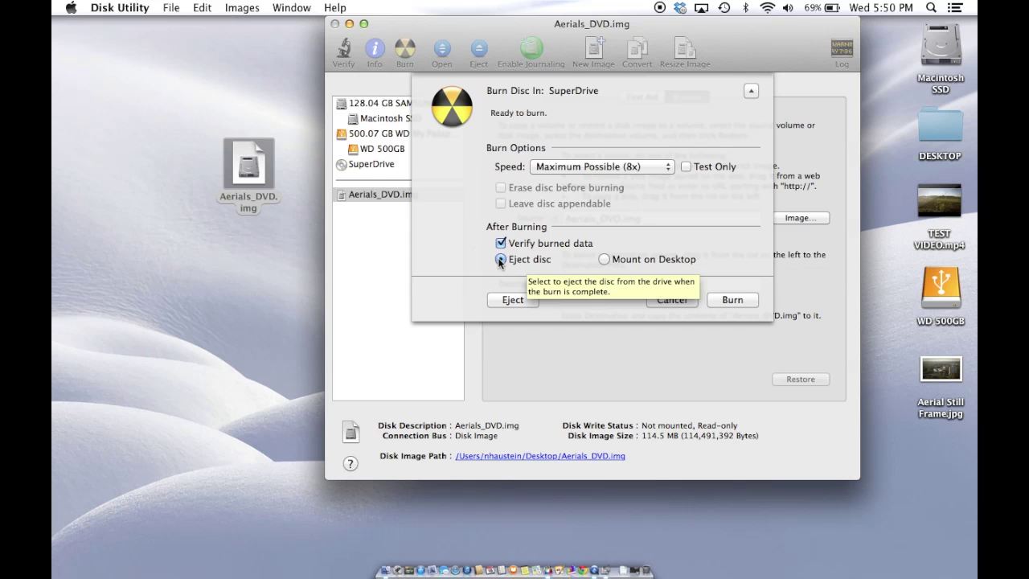
left_click(731, 299)
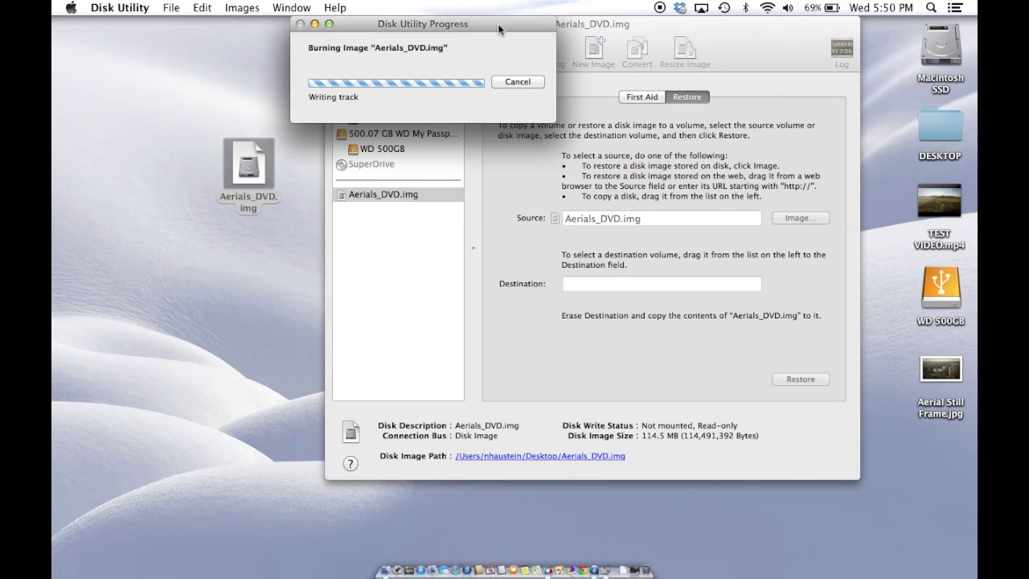
Step: Wait for the Aerials_DVD.img burn to succeed and dismiss the success message
mouse_move(497, 23)
left_mouse_down()
mouse_move(648, 152)
mouse_move(659, 212)
mouse_move(672, 215)
left_mouse_up()
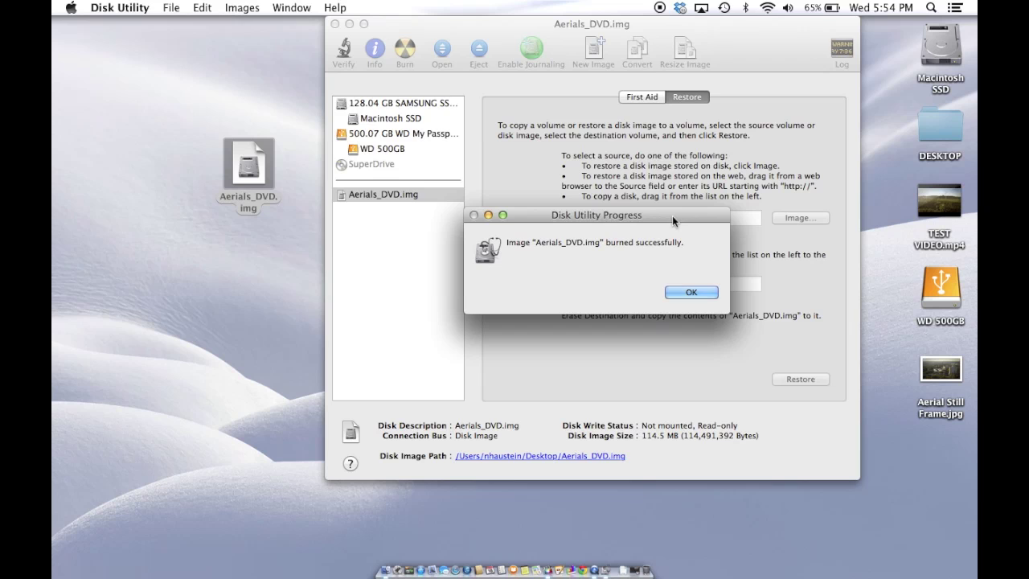
key("Return")
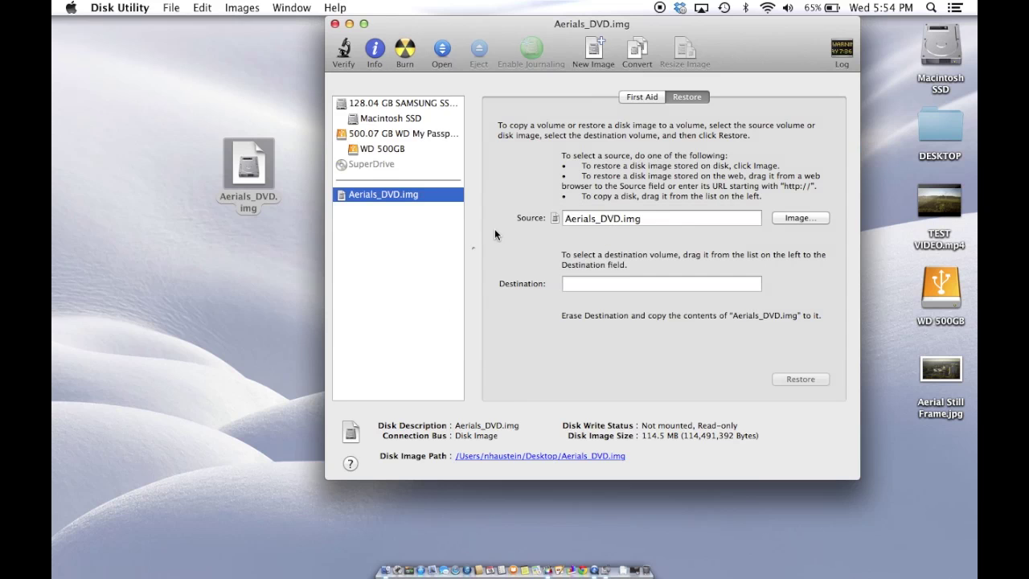
Step: Reopen Aerials_DVD.img's burn options, toggle Verify burned data off and on, then cancel
left_click(393, 211)
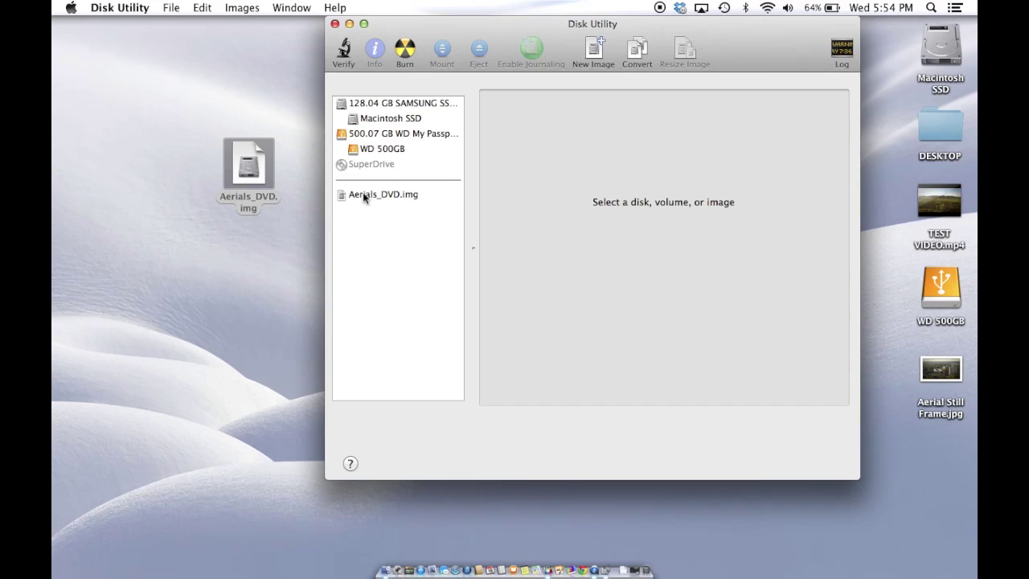
left_click(366, 197)
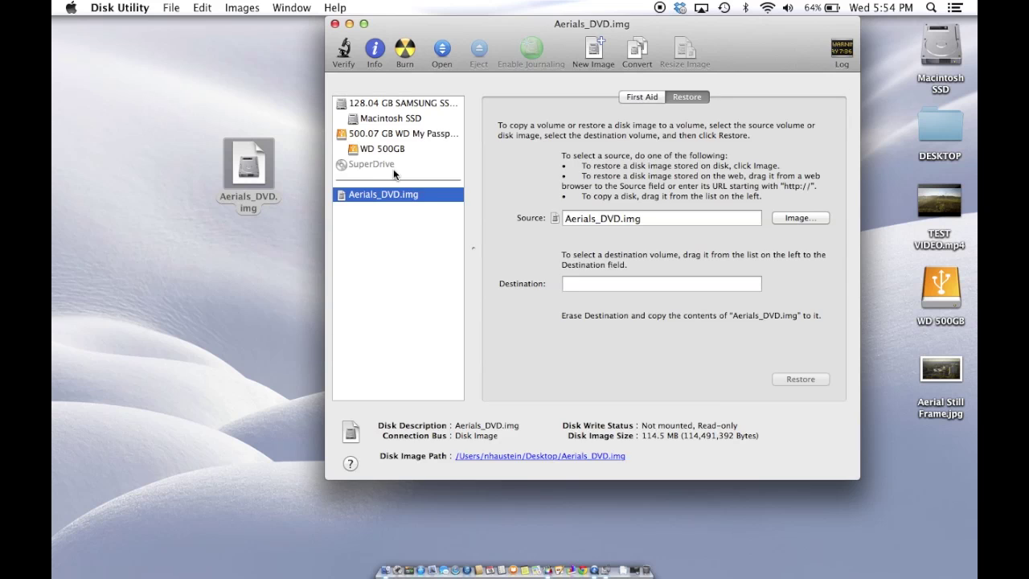
left_click(404, 48)
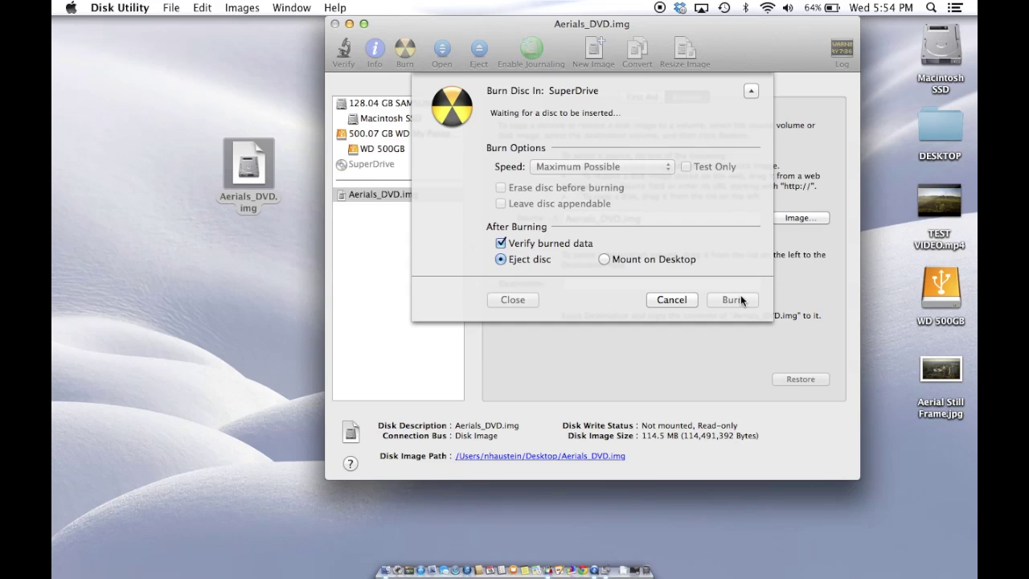
left_click(500, 244)
left_click(507, 243)
left_click(690, 297)
Step: Quit Disk Utility with Cmd+Q, leaving the Finder desktop showing
left_click_drag(748, 45, 723, 48)
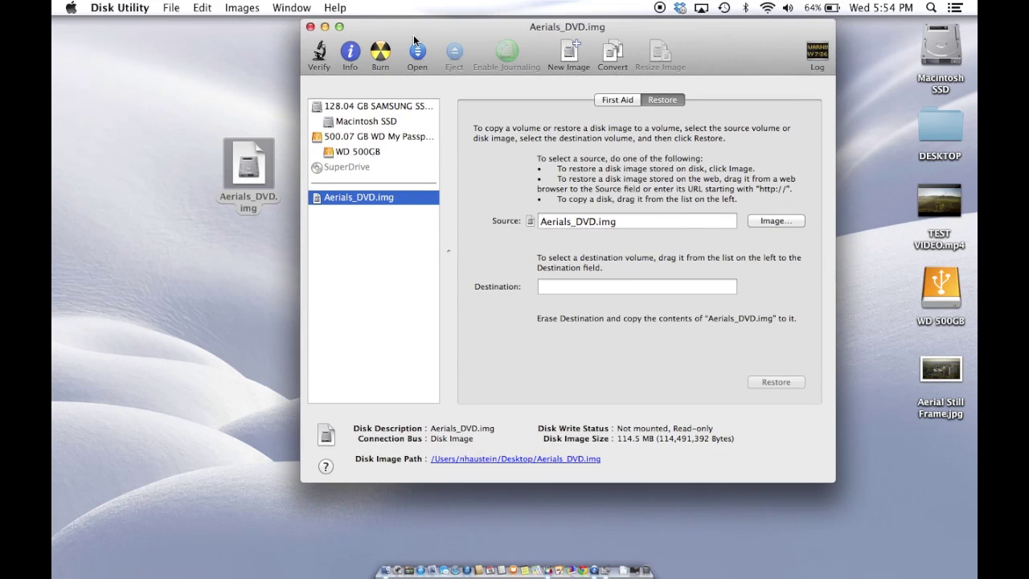
left_click_drag(402, 29, 388, 54)
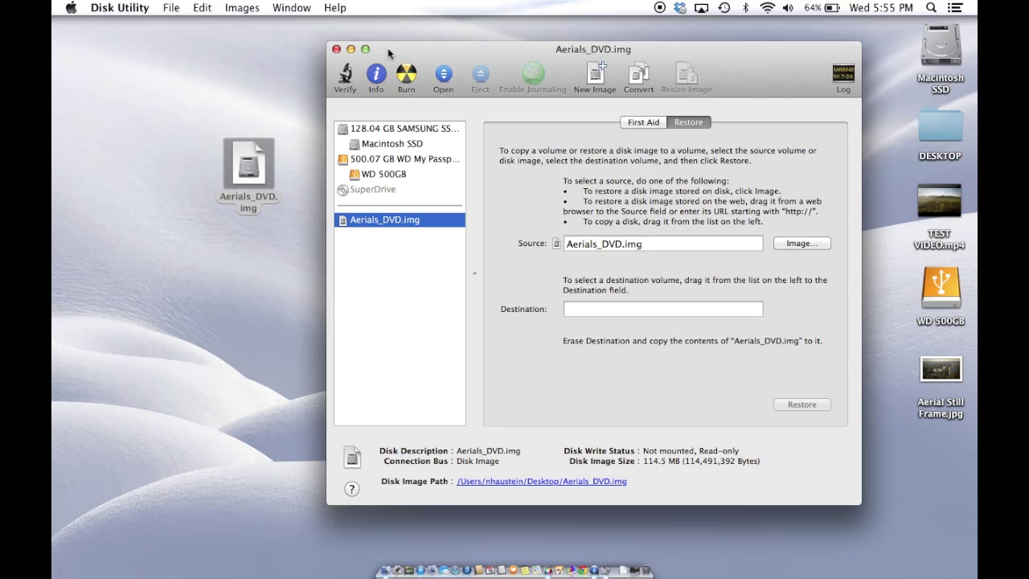
key("super+q")
Step: Reposition the Aerials_DVD.img disc image icon to the top centre of the desktop and deselect it
left_click(257, 166)
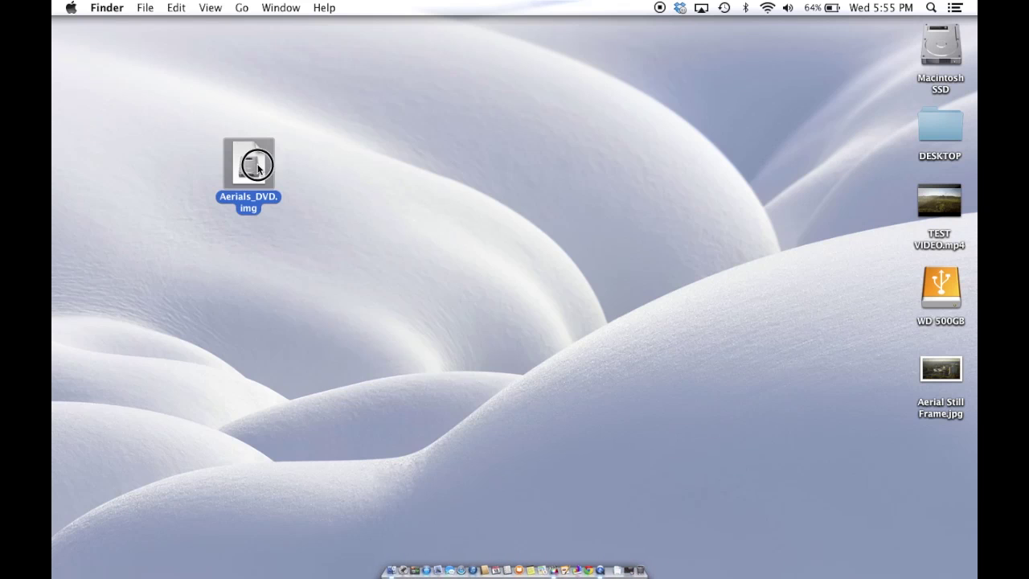
left_click_drag(257, 166, 529, 138)
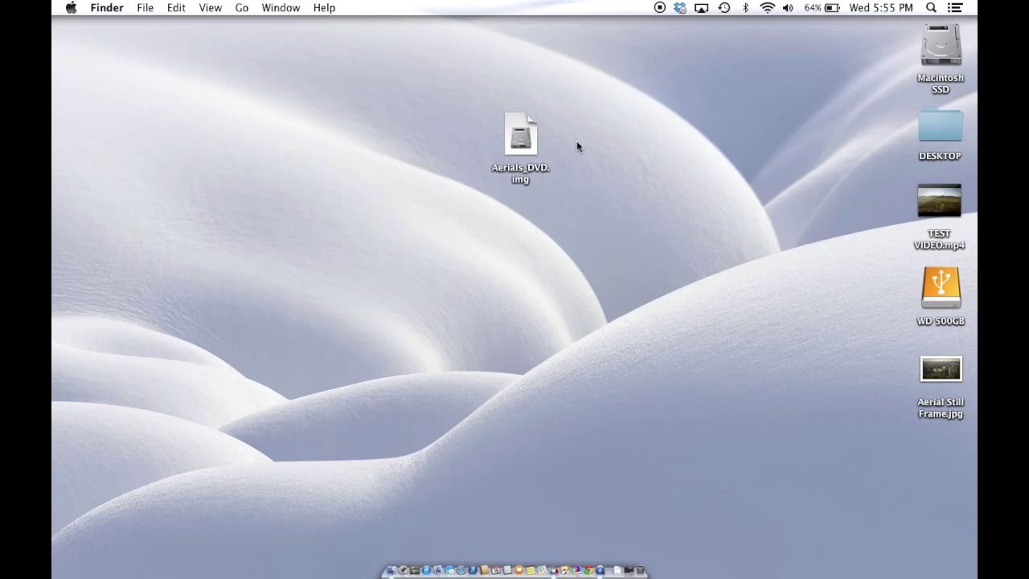
left_click(521, 136)
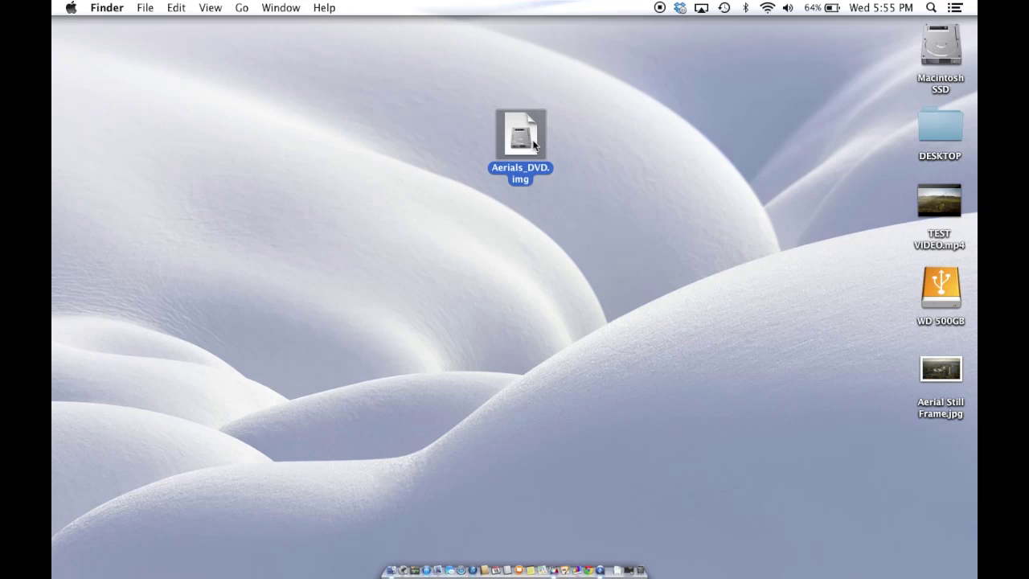
left_click(471, 106)
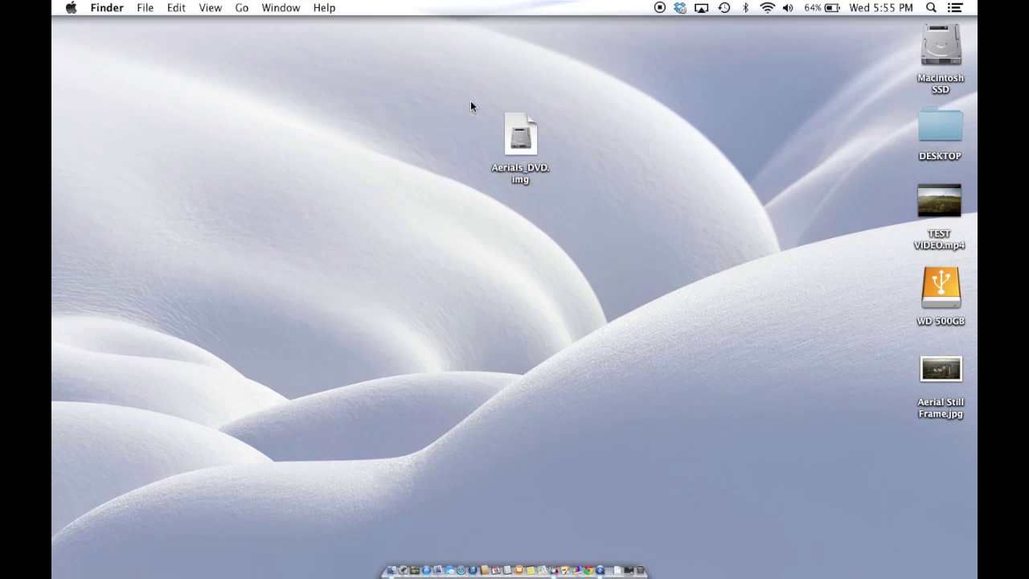